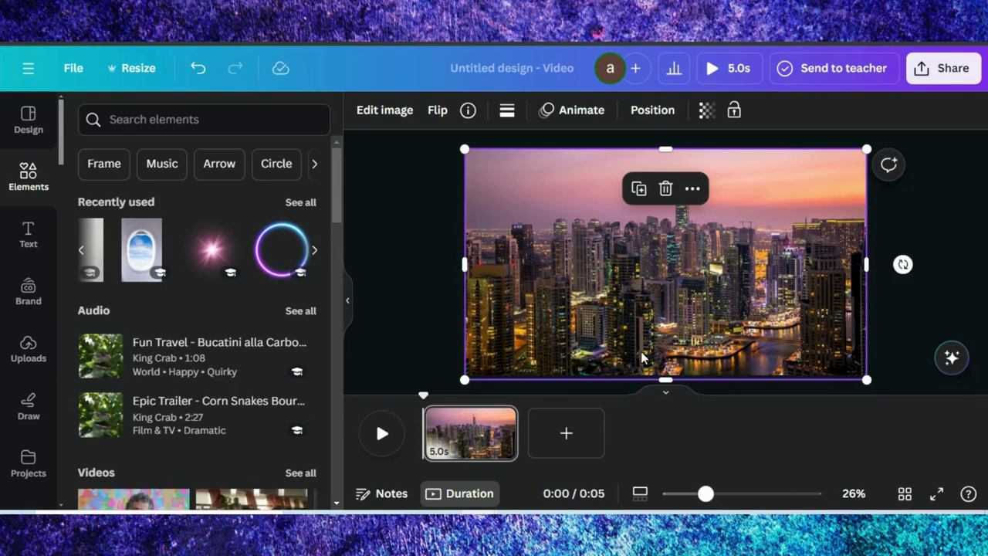
# Step: Trim the city photo's lower edge to the page and add the white window photo from a "transparent airoplane window" photo search
pyautogui.moveTo(664, 377); pyautogui.dragTo(664, 374)
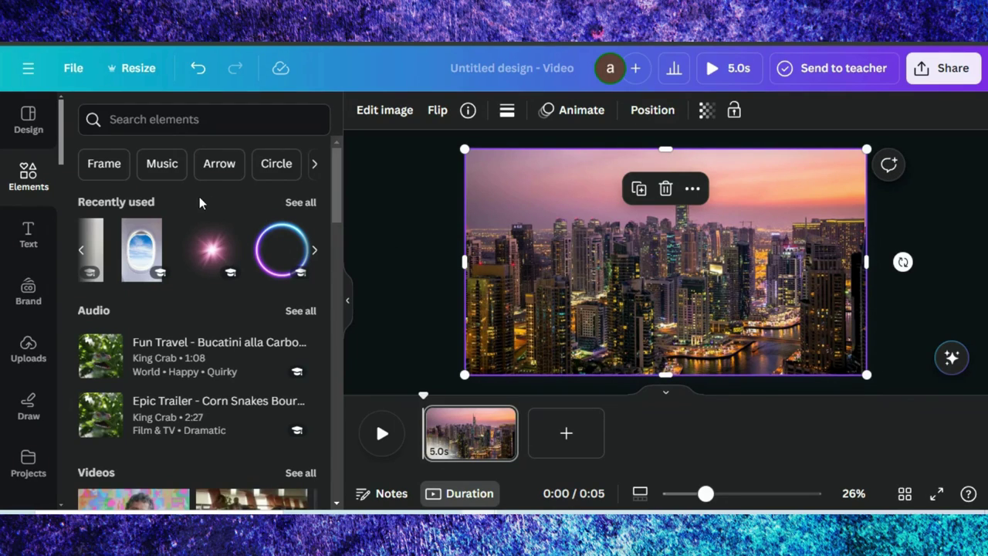
pyautogui.click(136, 121)
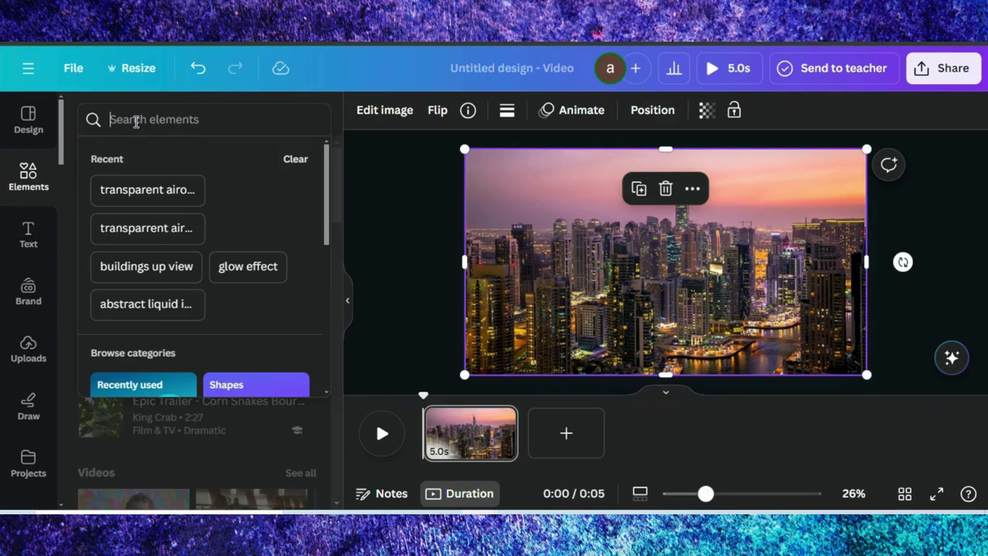
pyautogui.click(152, 199)
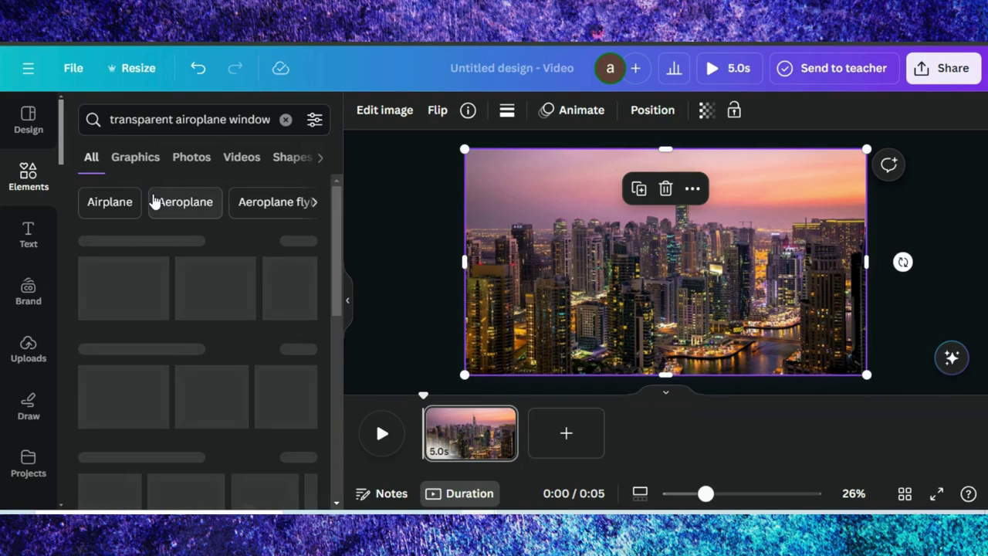
pyautogui.click(185, 157)
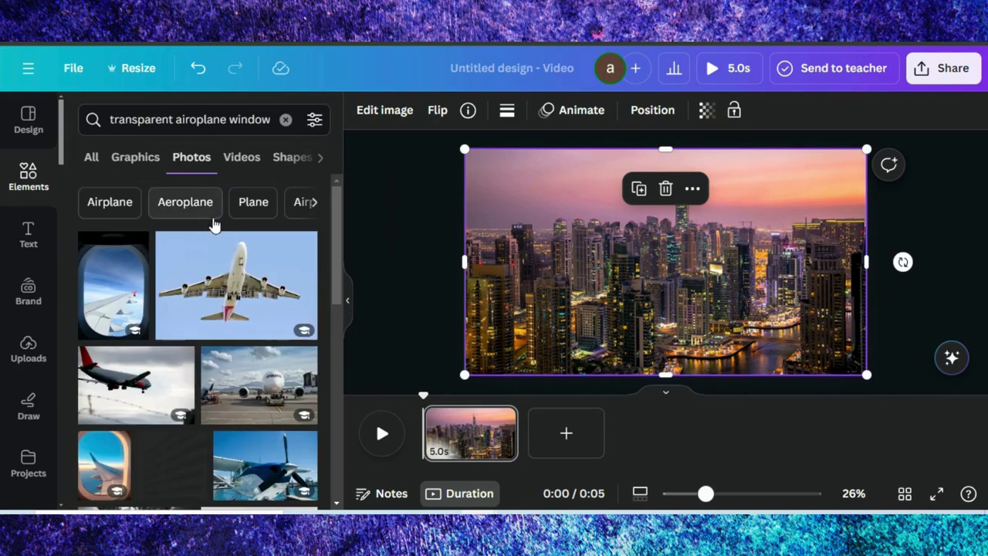
pyautogui.scroll(-3, 242, 286)
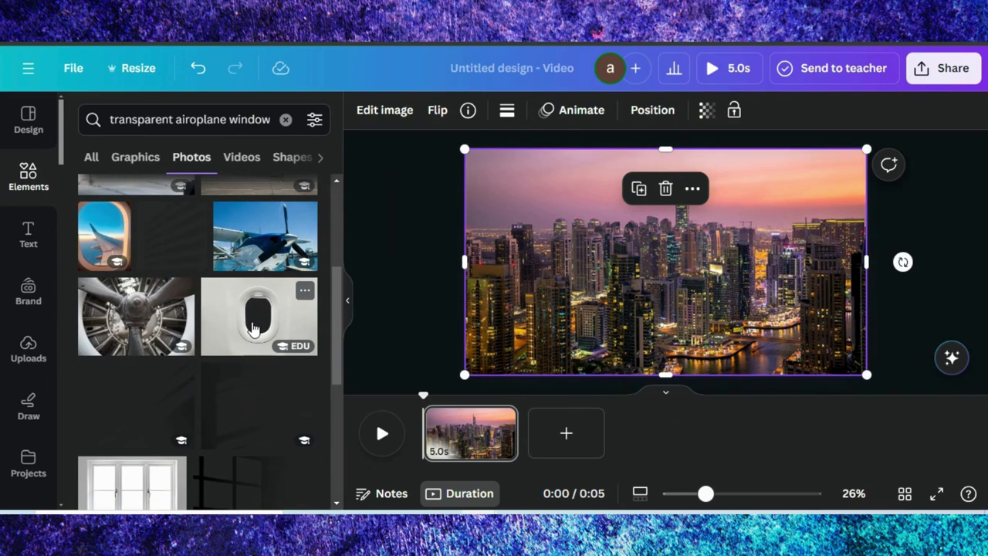
pyautogui.click(245, 290)
pyautogui.moveTo(572, 281); pyautogui.dragTo(503, 252)
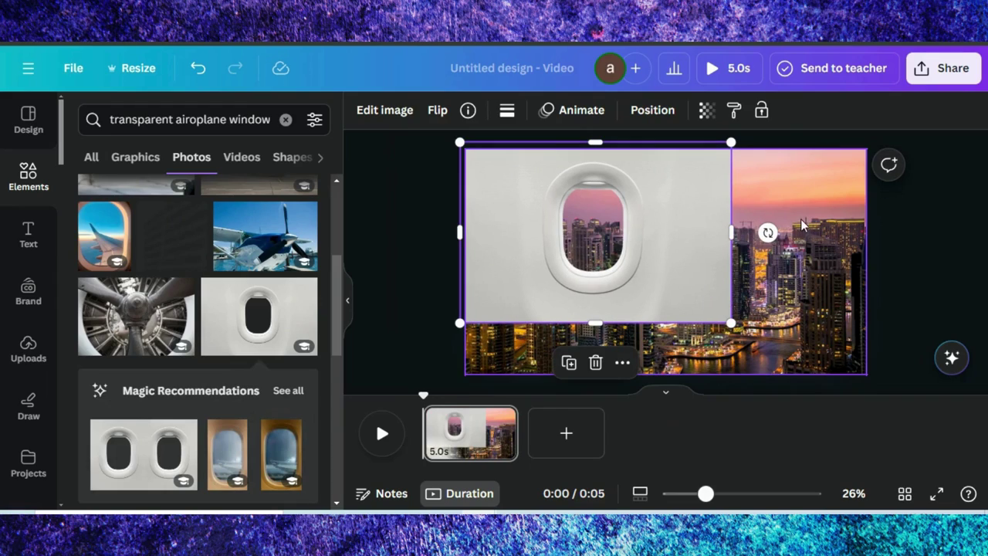
# Step: Apply the Drift animation to the city photo at maximum intensity with the direction set to left
pyautogui.click(821, 337)
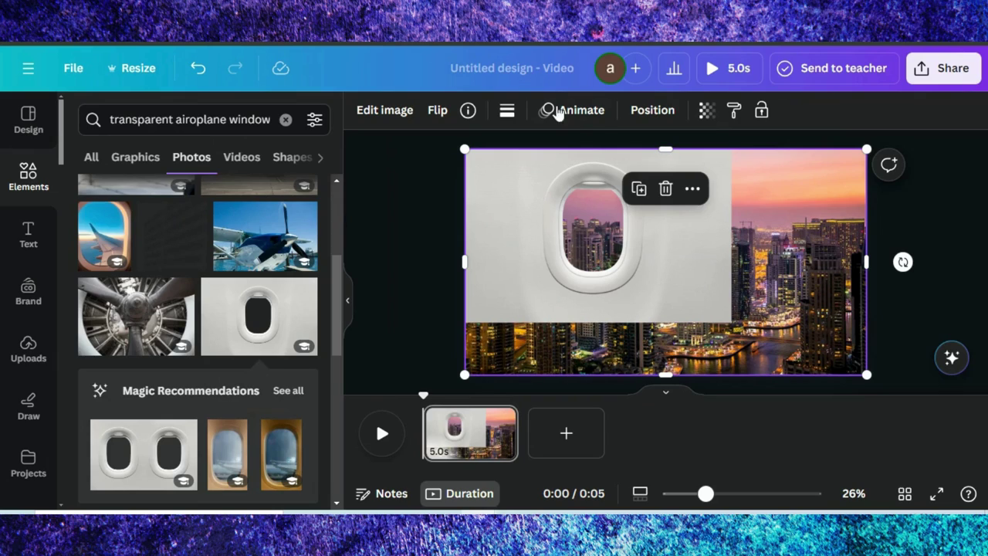
pyautogui.click(581, 111)
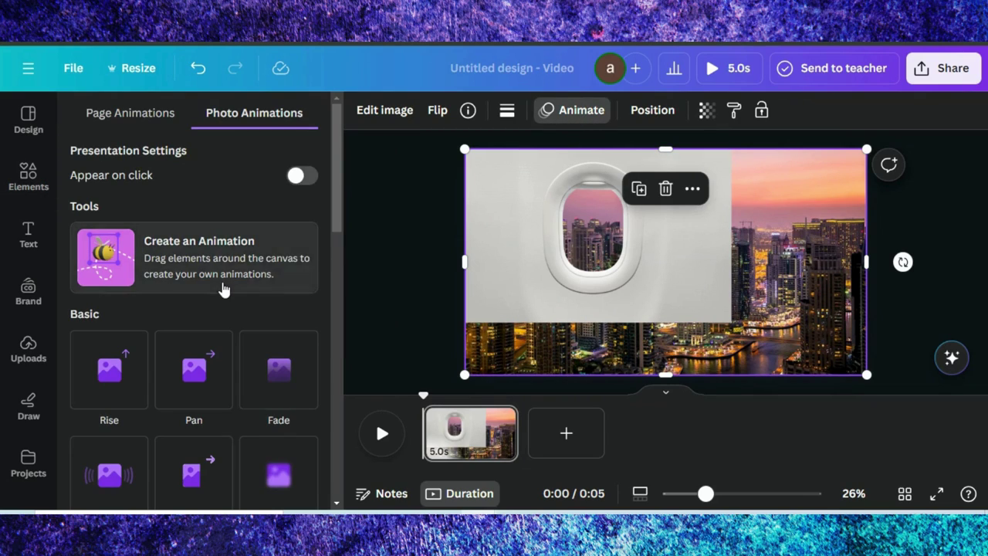
pyautogui.scroll(-3, 222, 288)
pyautogui.scroll(-3, 223, 288)
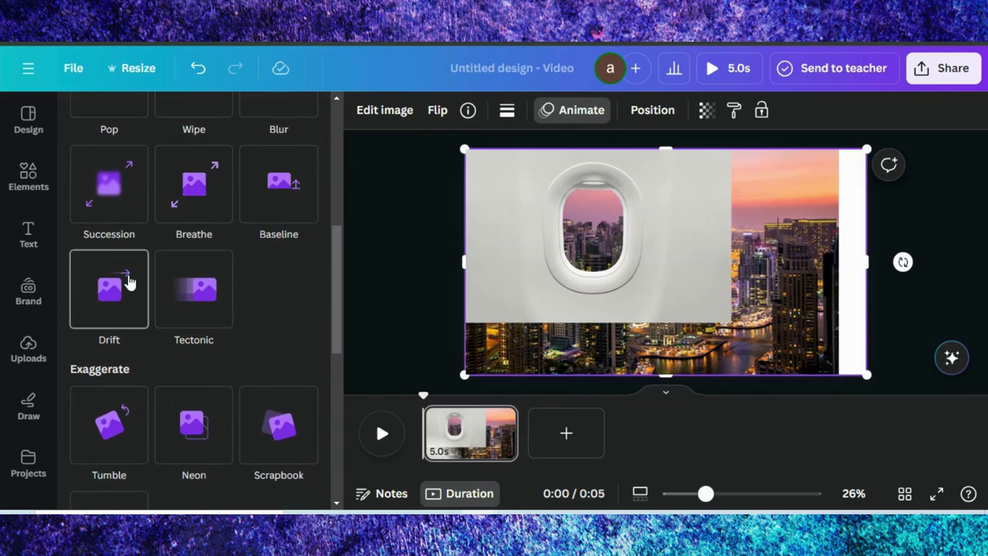
pyautogui.click(116, 282)
pyautogui.moveTo(193, 409); pyautogui.dragTo(310, 408)
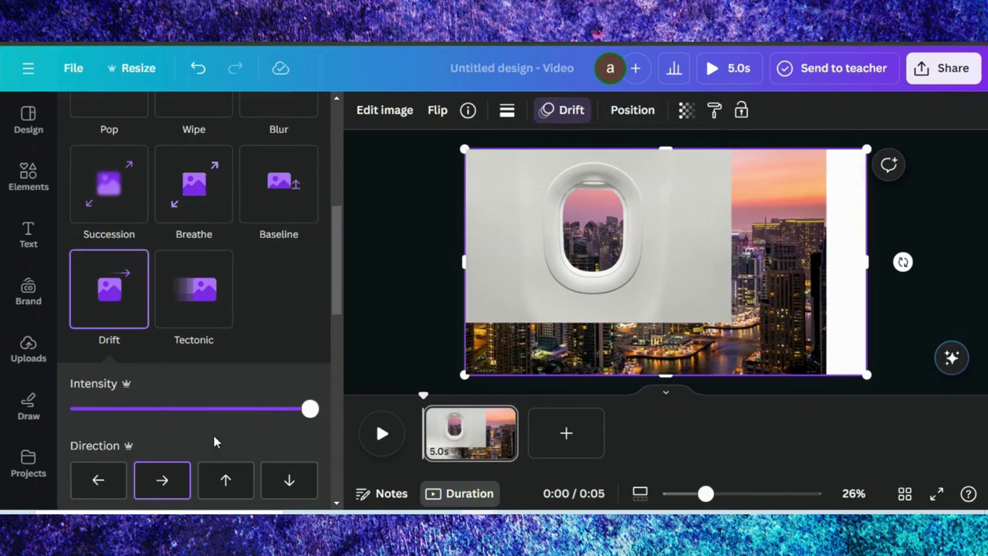
pyautogui.click(106, 482)
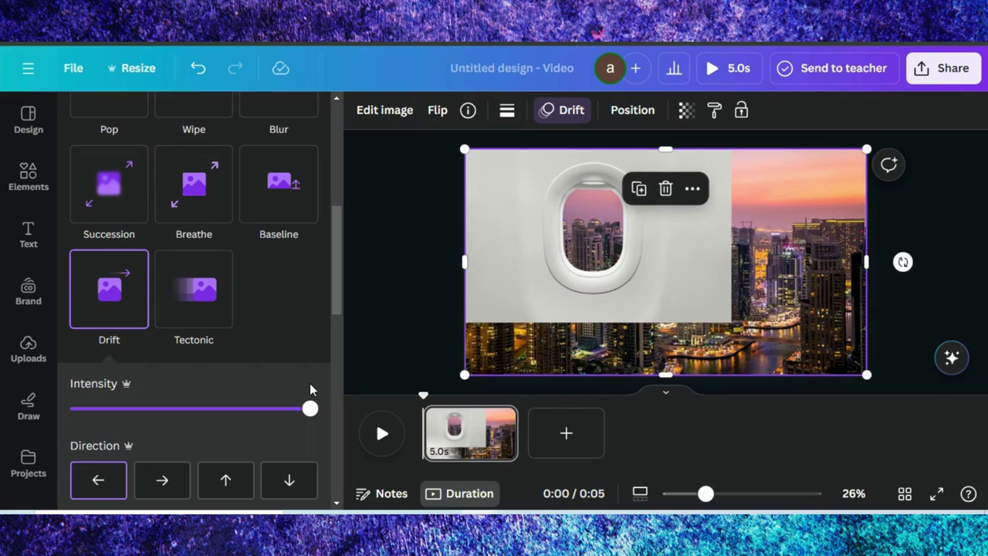
# Step: Enlarge the airplane window photo to cover the whole page and centre the window over the skyline
pyautogui.click(642, 265)
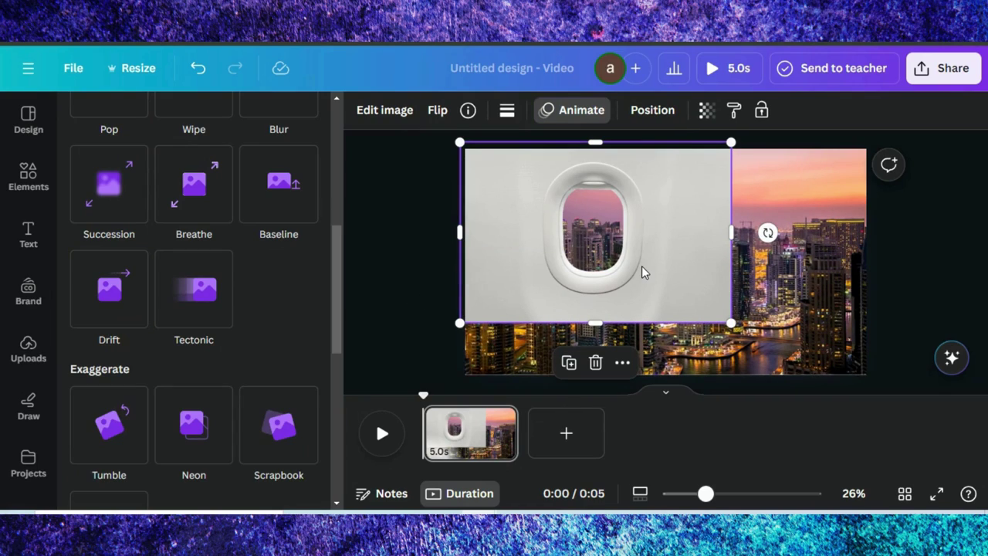
pyautogui.moveTo(731, 323); pyautogui.dragTo(949, 355)
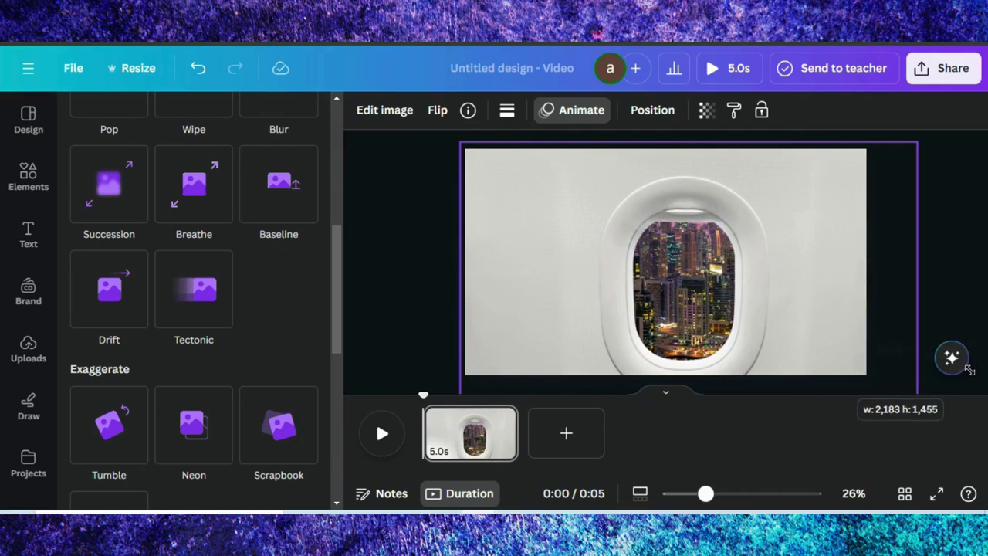
pyautogui.moveTo(460, 141); pyautogui.dragTo(402, 108)
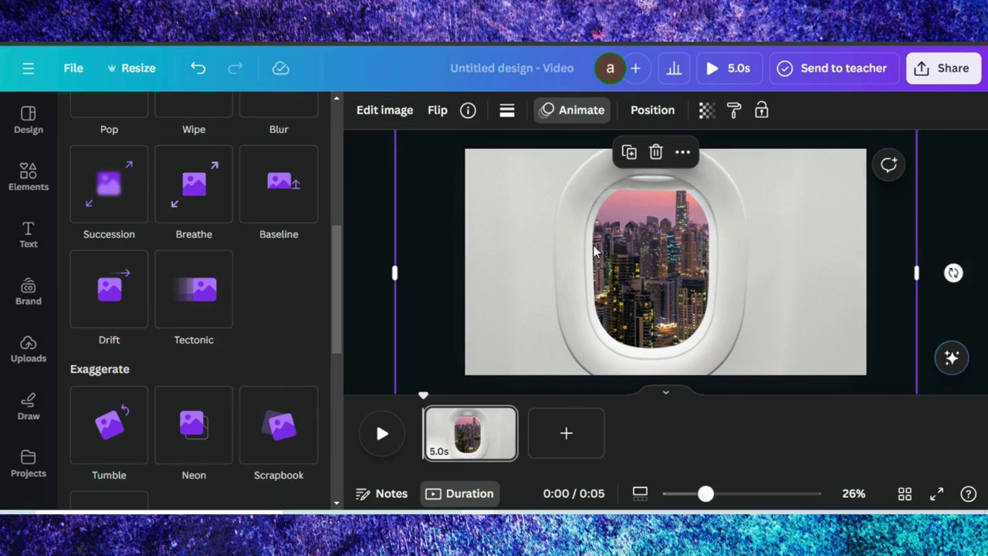
pyautogui.moveTo(615, 240); pyautogui.dragTo(623, 245)
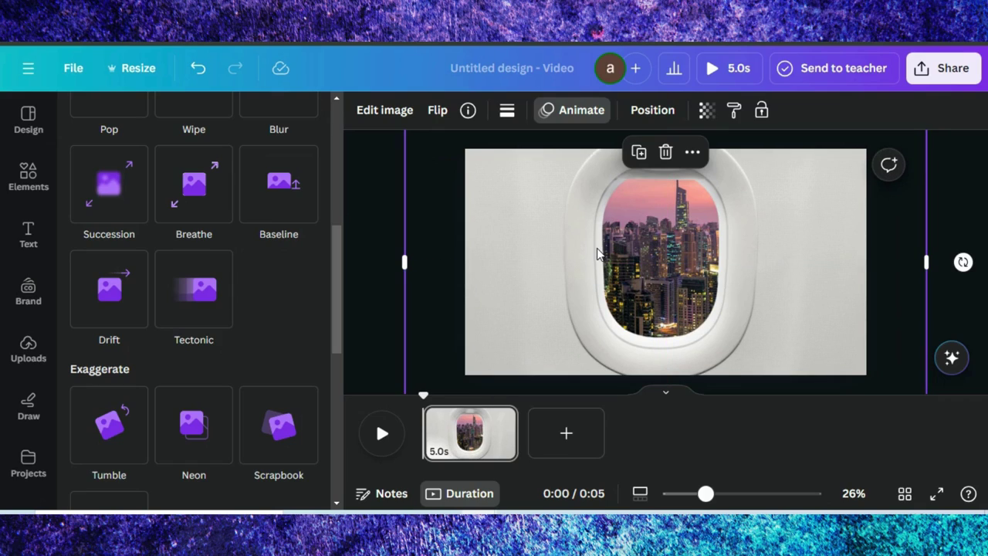
pyautogui.press('Escape')
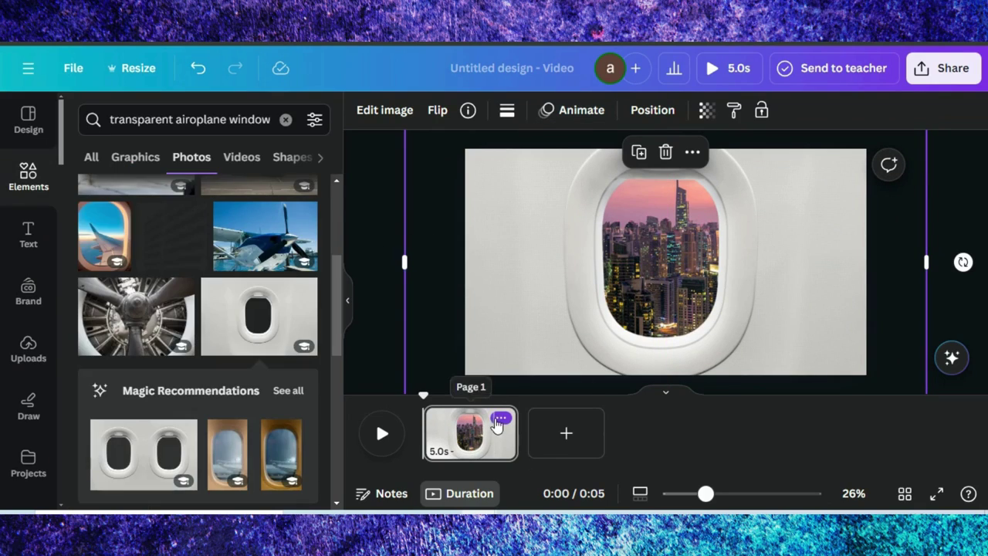
# Step: Duplicate the first page of the video
pyautogui.click(499, 419)
pyautogui.click(569, 162)
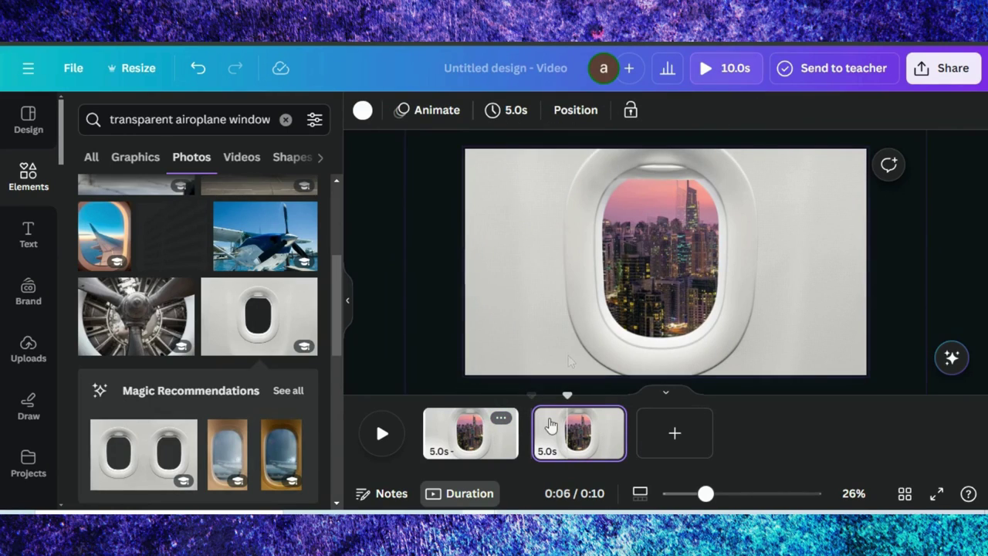
# Step: Enlarge the window photo on the second page to about 9099 × 6062 px and position it so only the city shows through the opening
pyautogui.moveTo(706, 493); pyautogui.dragTo(688, 495)
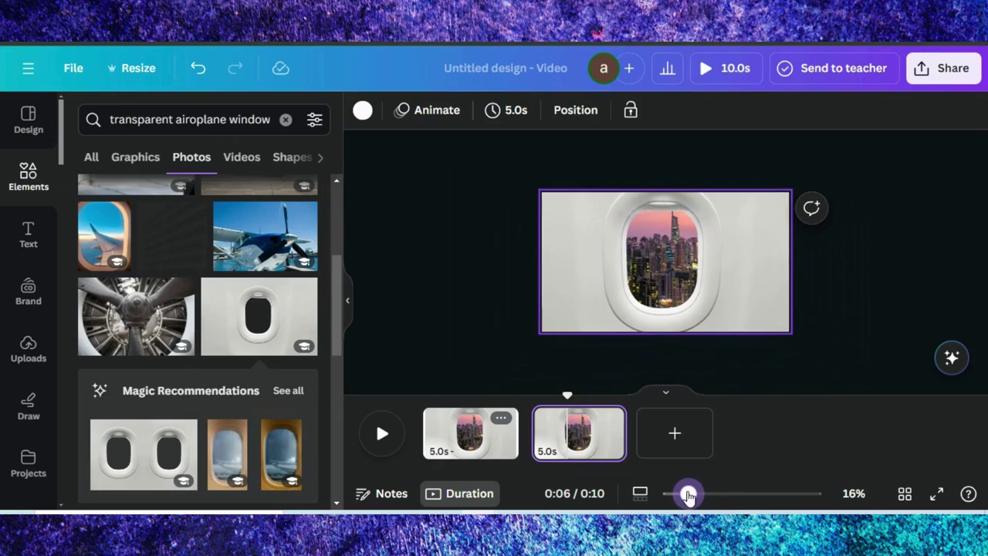
pyautogui.click(574, 240)
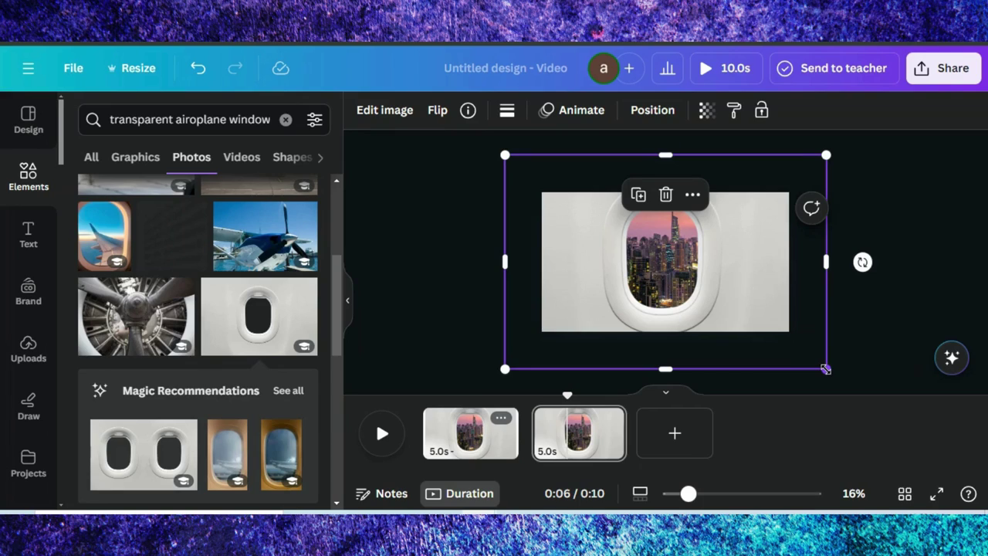
pyautogui.moveTo(827, 369); pyautogui.dragTo(987, 478)
pyautogui.moveTo(619, 230); pyautogui.dragTo(466, 168)
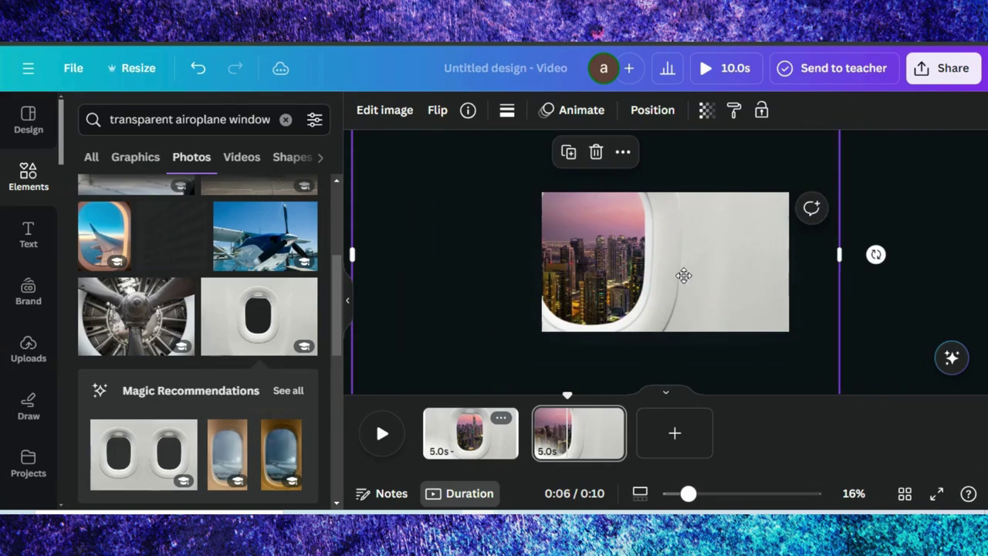
pyautogui.moveTo(688, 292); pyautogui.dragTo(657, 193)
pyautogui.moveTo(808, 318); pyautogui.dragTo(985, 494)
pyautogui.moveTo(657, 302); pyautogui.dragTo(540, 263)
pyautogui.moveTo(607, 260); pyautogui.dragTo(560, 214)
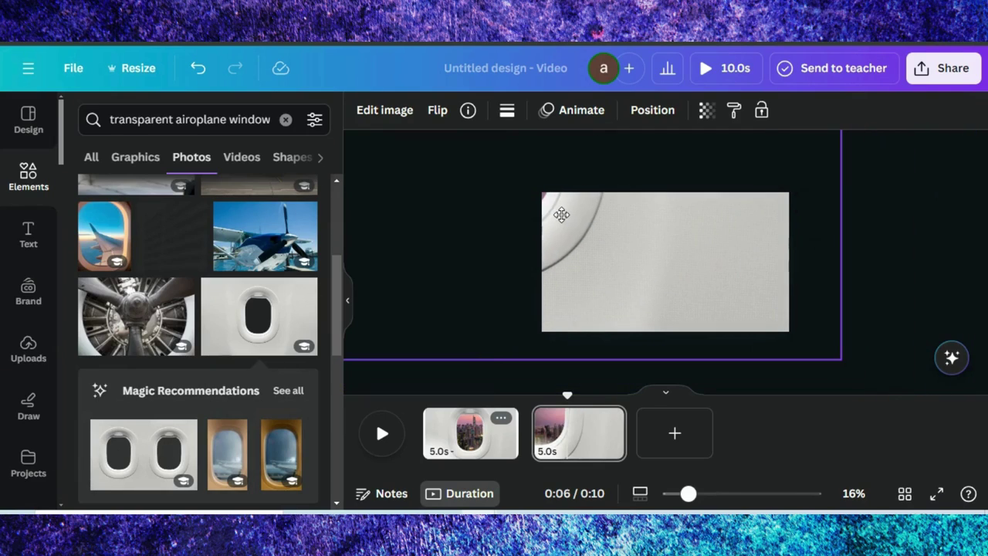
pyautogui.moveTo(840, 358); pyautogui.dragTo(812, 443)
pyautogui.moveTo(653, 270); pyautogui.dragTo(456, 152)
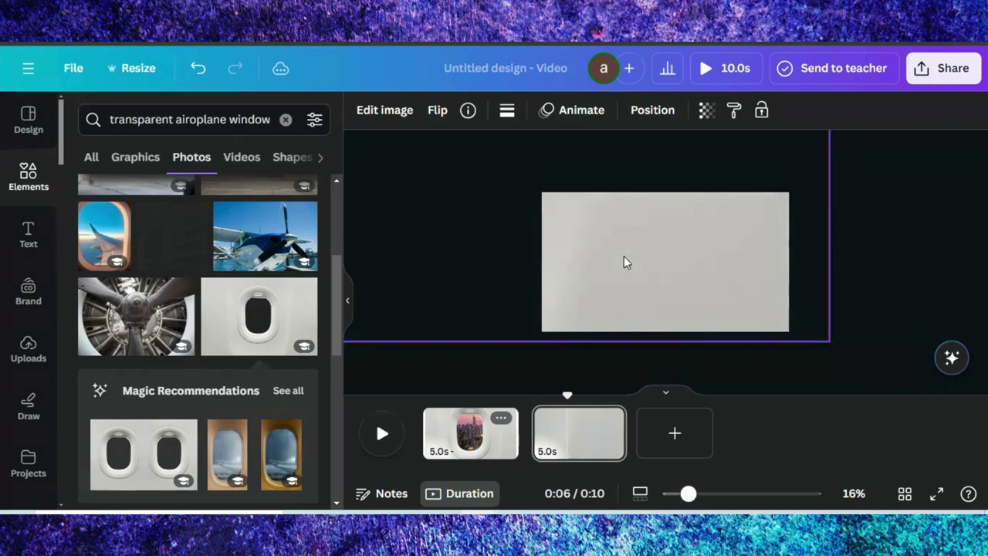
pyautogui.moveTo(827, 337); pyautogui.dragTo(671, 332)
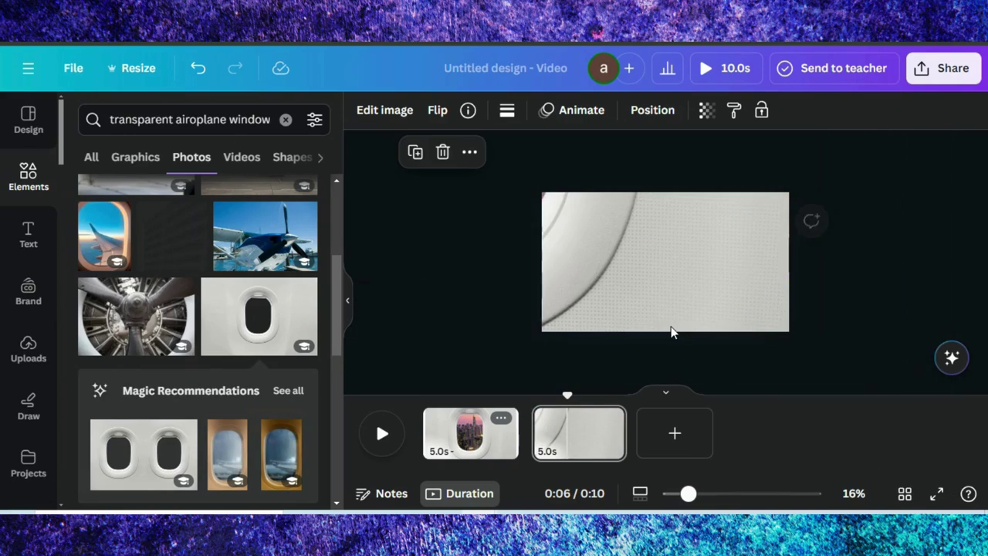
pyautogui.moveTo(668, 283); pyautogui.dragTo(704, 307)
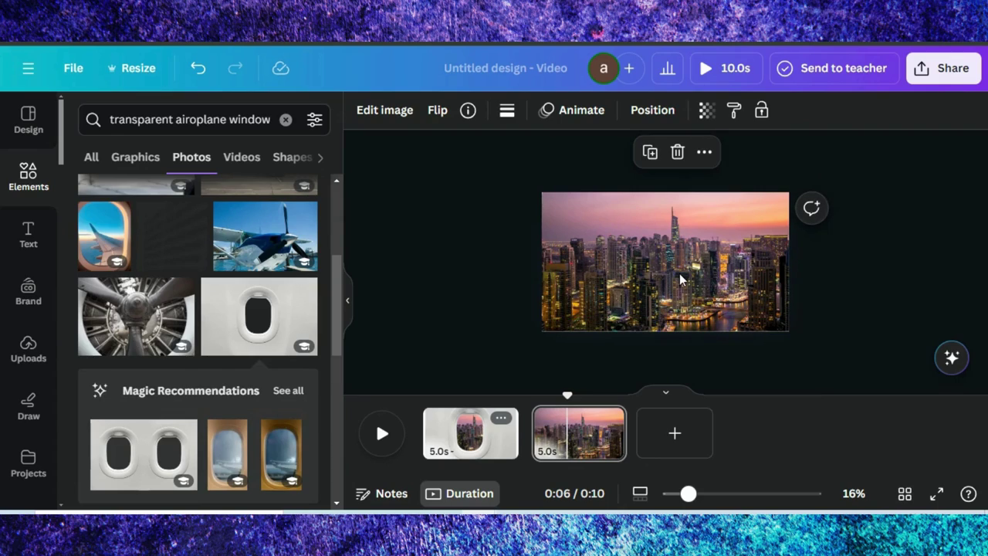
# Step: Select the city photo's layer on the second page, enlarge it beyond the page edges and centre it on the page
pyautogui.click(651, 112)
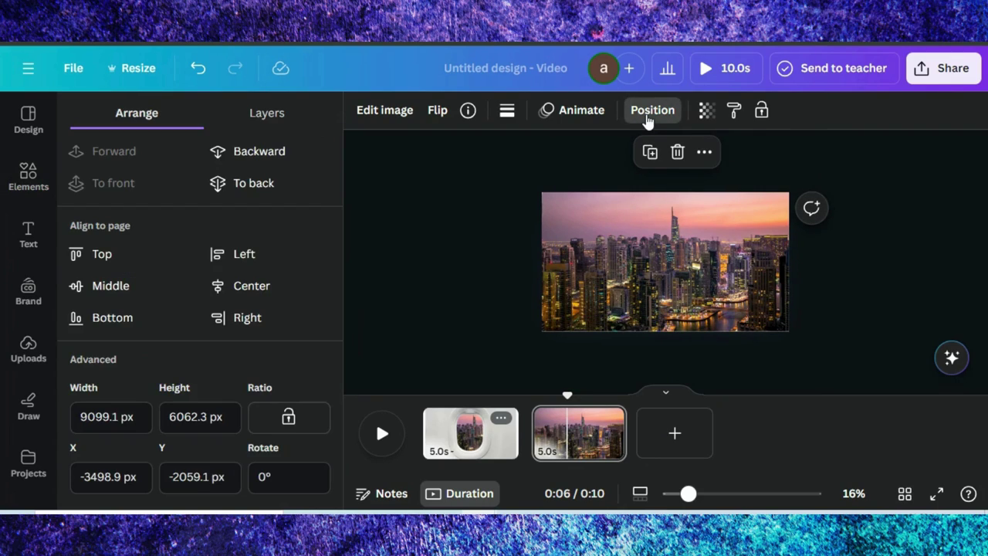
pyautogui.click(267, 112)
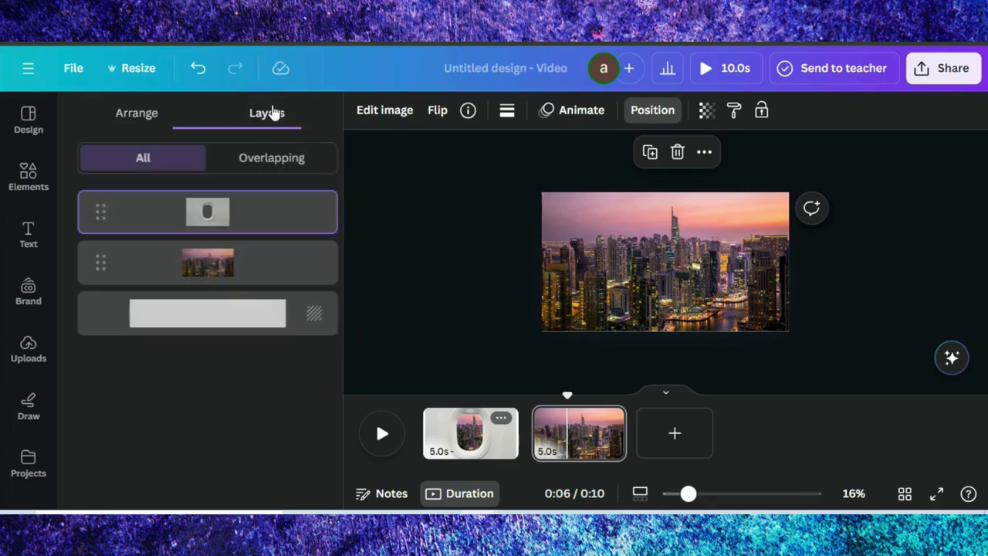
pyautogui.click(204, 265)
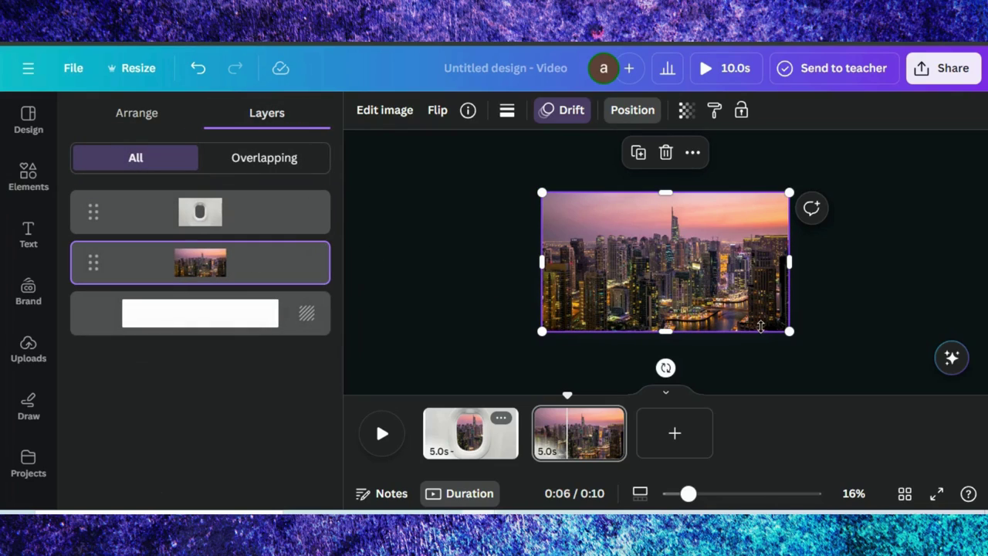
pyautogui.moveTo(789, 331); pyautogui.dragTo(853, 368)
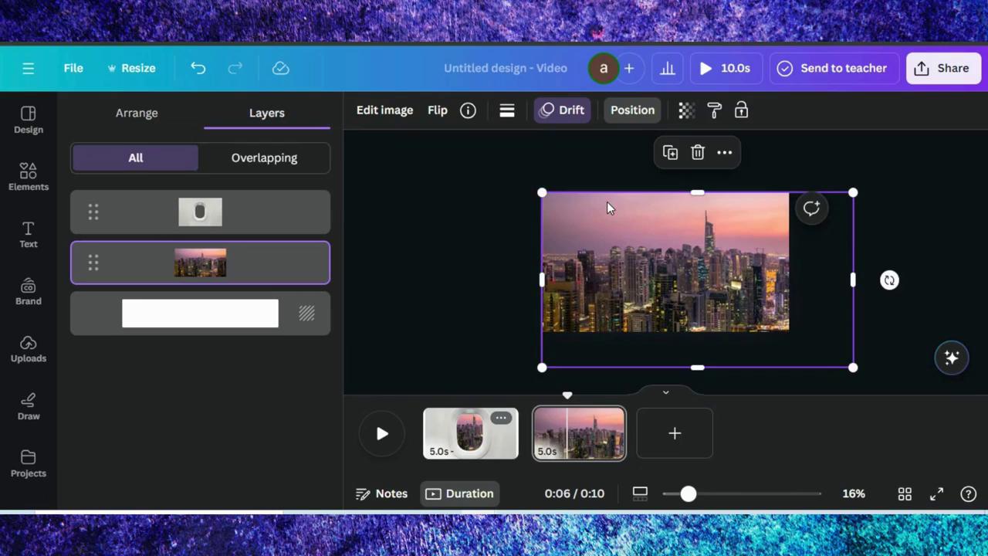
pyautogui.moveTo(524, 188); pyautogui.dragTo(509, 172)
pyautogui.moveTo(656, 248); pyautogui.dragTo(642, 240)
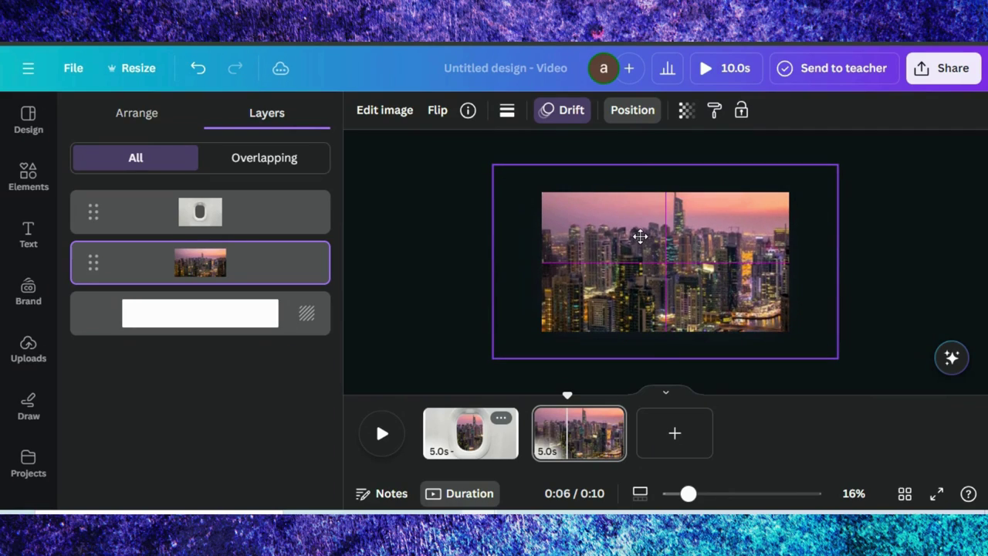
# Step: Change the second page's city photo animation to Breathe, set to Out at maximum scale
pyautogui.click(553, 114)
pyautogui.scroll(-3, 225, 281)
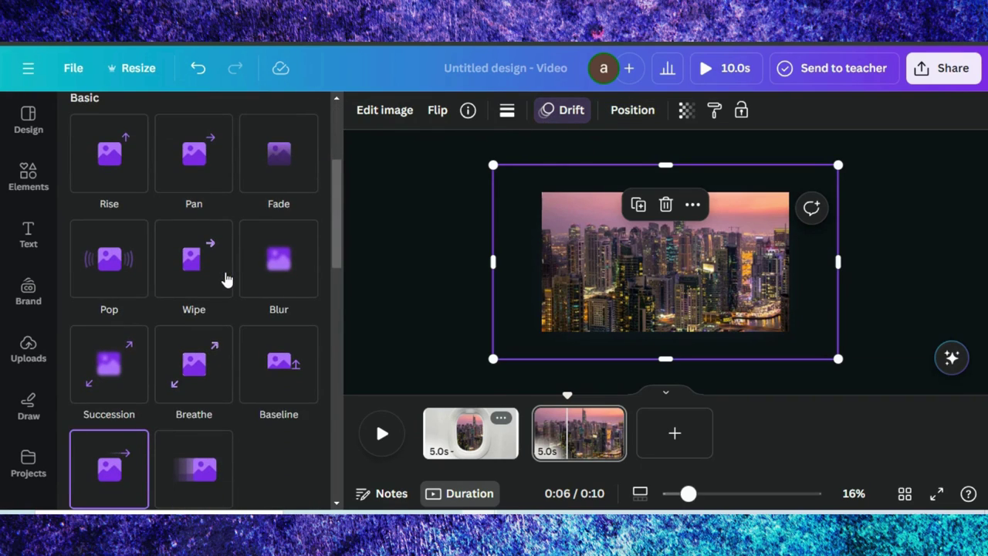
pyautogui.click(194, 304)
pyautogui.scroll(-2, 194, 304)
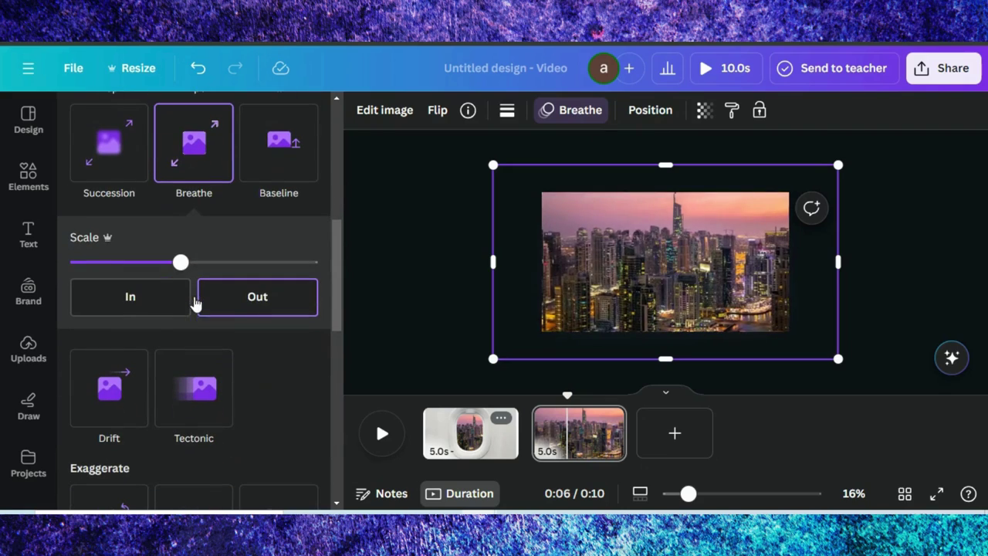
pyautogui.moveTo(181, 262); pyautogui.dragTo(309, 262)
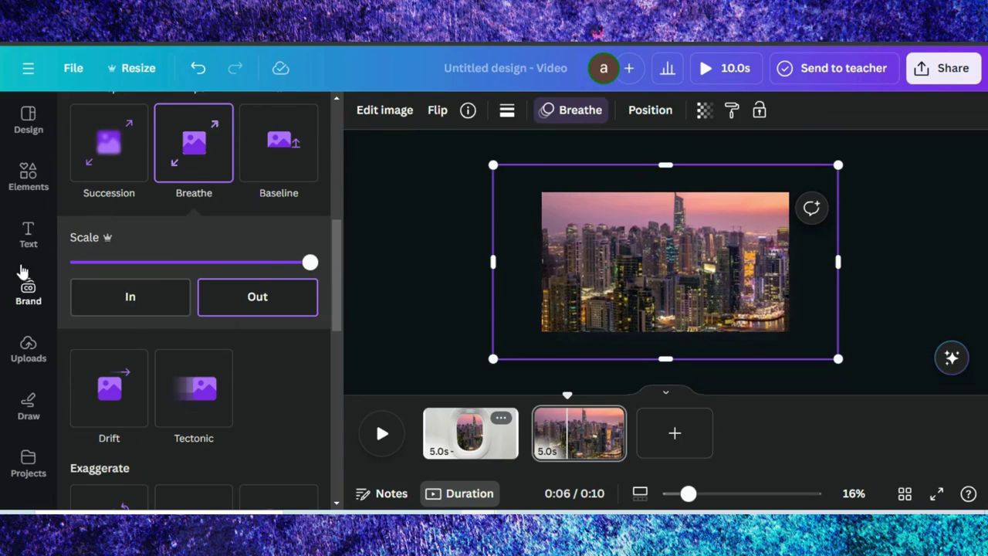
# Step: Add the heading "DUBAI" to the second page, enlarge it to font size 314 and centre it over the skyline
pyautogui.click(31, 243)
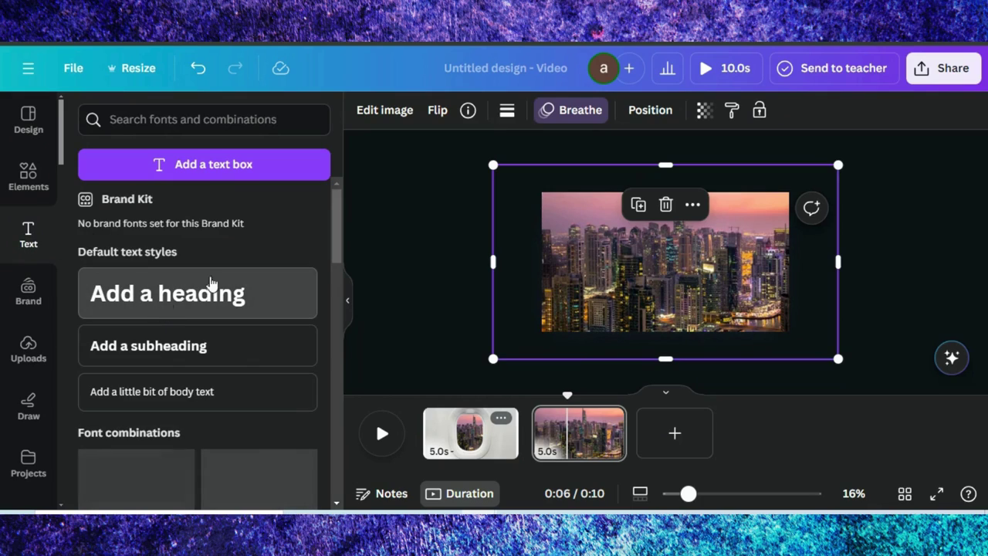
pyautogui.write('t')
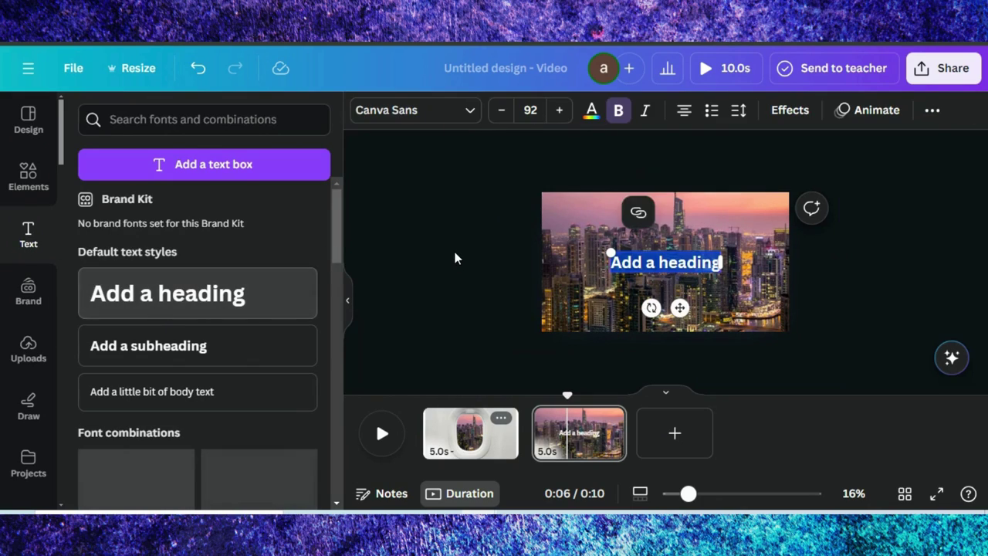
pyautogui.write('DUBAI')
pyautogui.moveTo(639, 252); pyautogui.dragTo(562, 225)
pyautogui.moveTo(691, 267); pyautogui.dragTo(737, 284)
pyautogui.moveTo(660, 267); pyautogui.dragTo(677, 273)
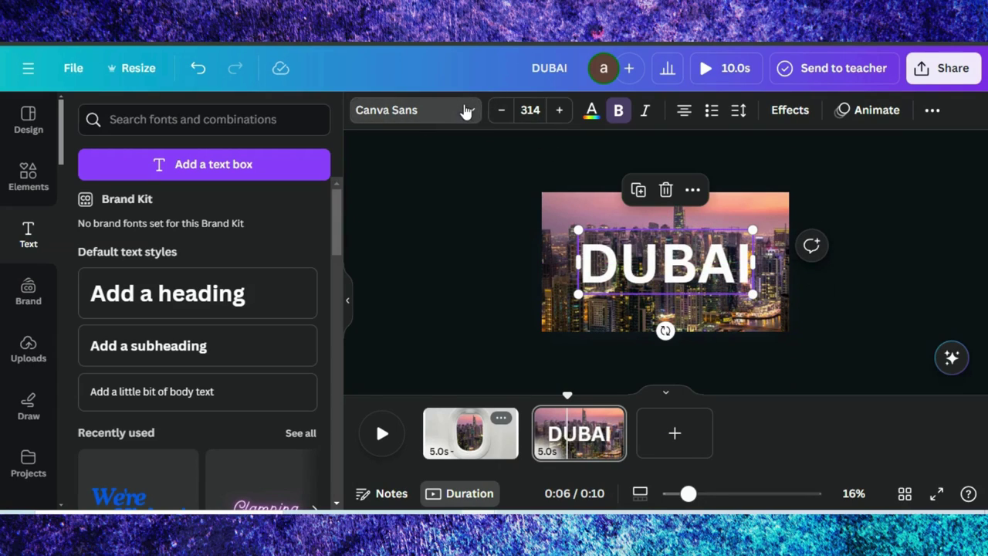
# Step: Change the DUBAI title's font to Cinzel and apply the Lift text effect with an intensity of 84
pyautogui.scroll(-5, 197, 288)
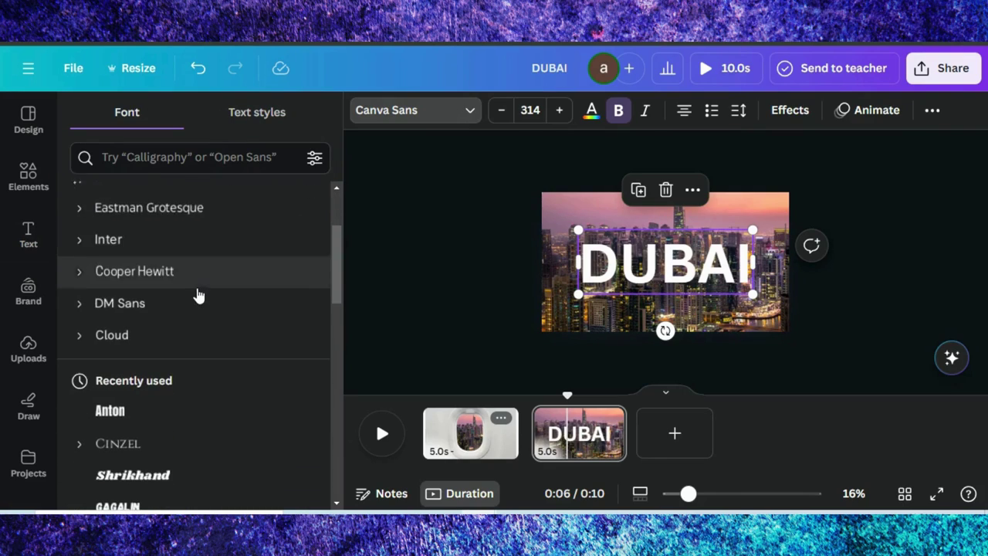
pyautogui.scroll(-1, 197, 289)
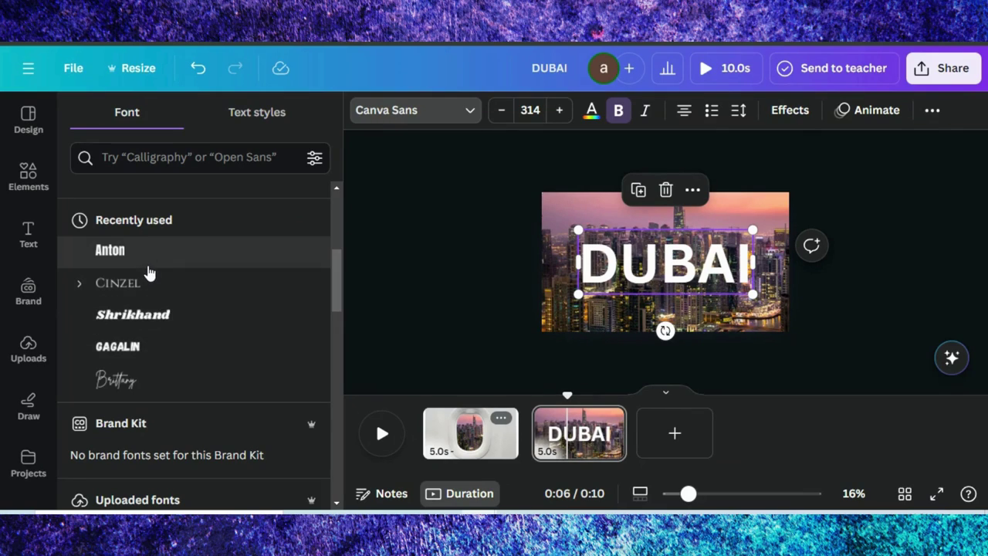
pyautogui.click(149, 284)
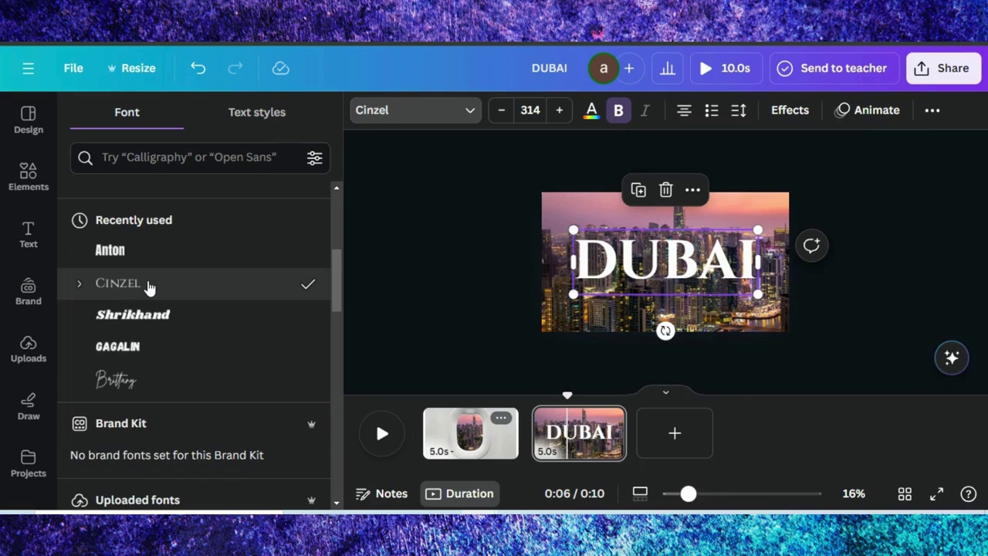
pyautogui.click(642, 265)
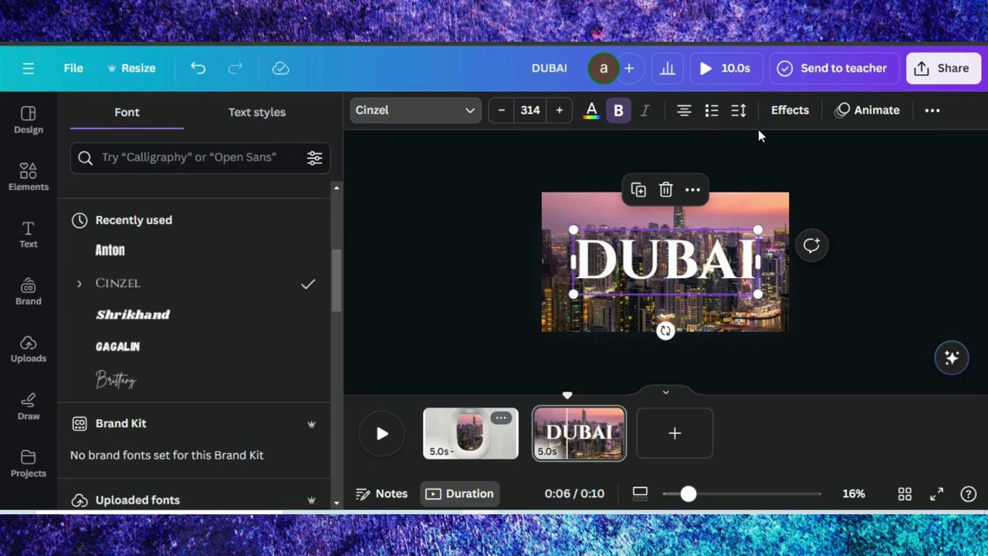
pyautogui.click(795, 114)
pyautogui.click(276, 220)
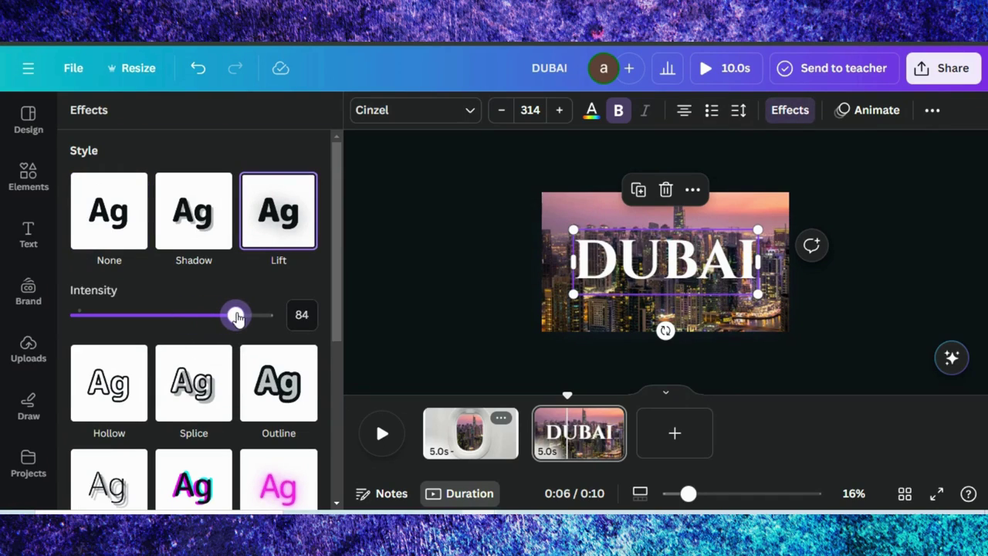
# Step: Animate the DUBAI title with Blur on enter, using the Character writing style and the slowest speed
pyautogui.click(878, 112)
pyautogui.scroll(-3, 249, 317)
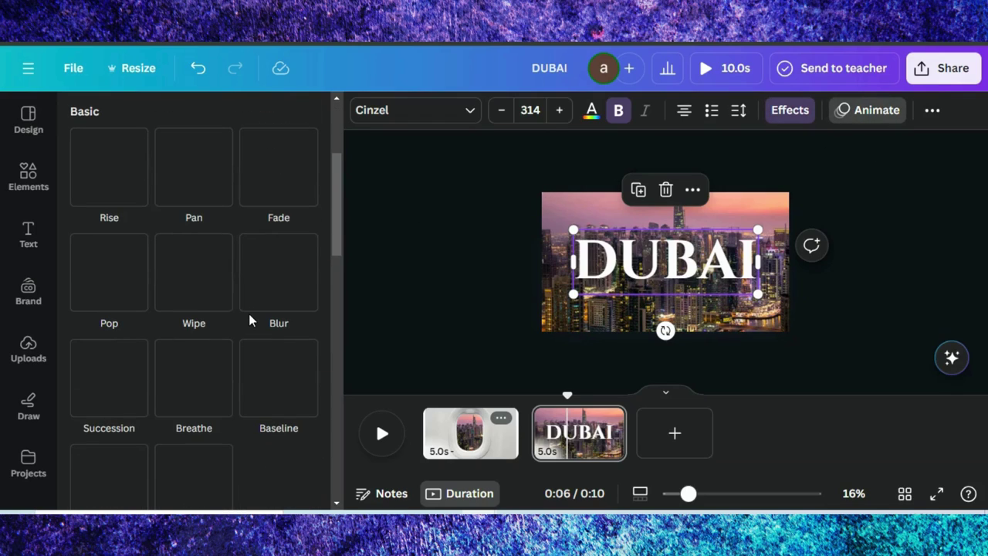
pyautogui.click(262, 294)
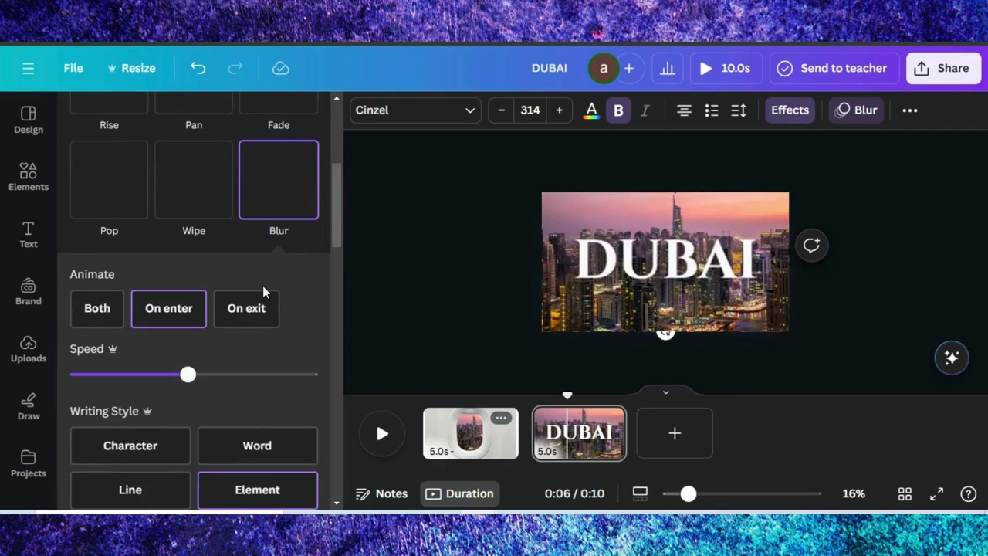
pyautogui.click(158, 321)
pyautogui.moveTo(186, 376); pyautogui.dragTo(84, 375)
pyautogui.click(110, 450)
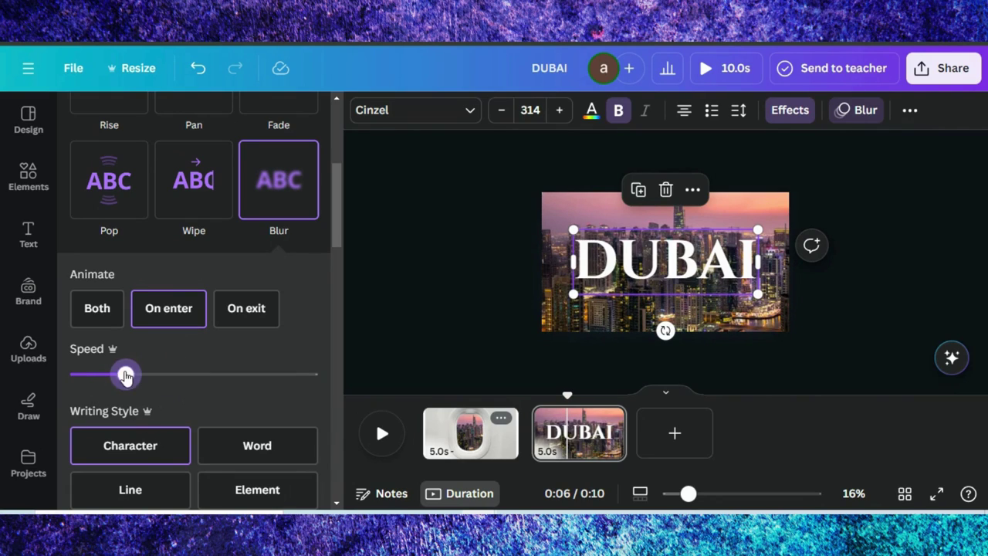
pyautogui.moveTo(126, 376); pyautogui.dragTo(77, 376)
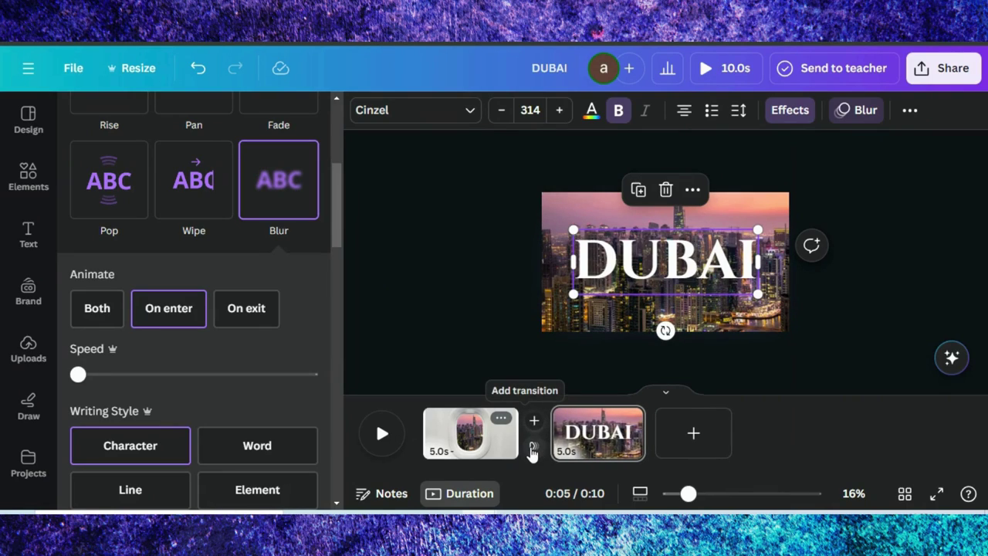
# Step: Add a Match & Move transition lasting 2.4 seconds between the two pages and play the video
pyautogui.click(531, 449)
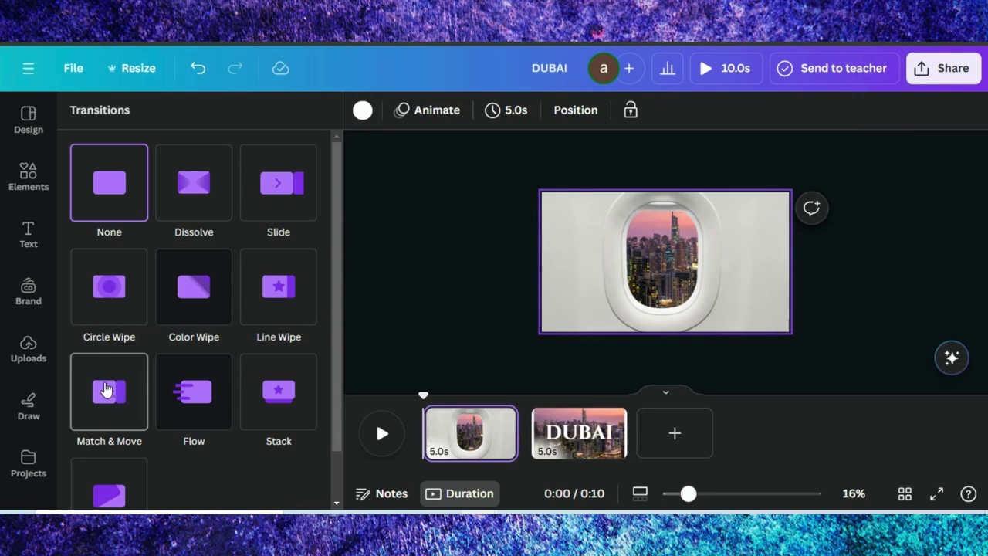
pyautogui.click(107, 390)
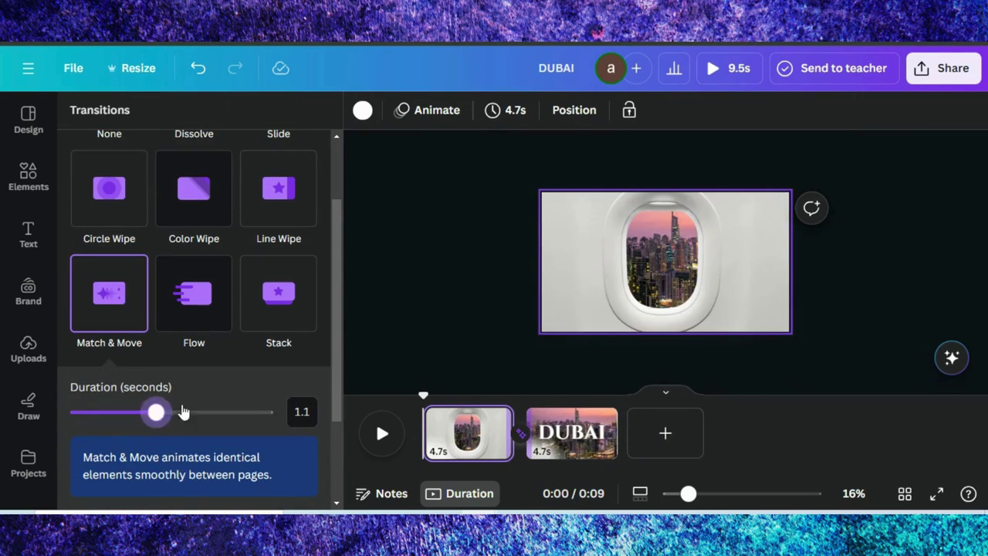
pyautogui.moveTo(255, 407); pyautogui.dragTo(260, 409)
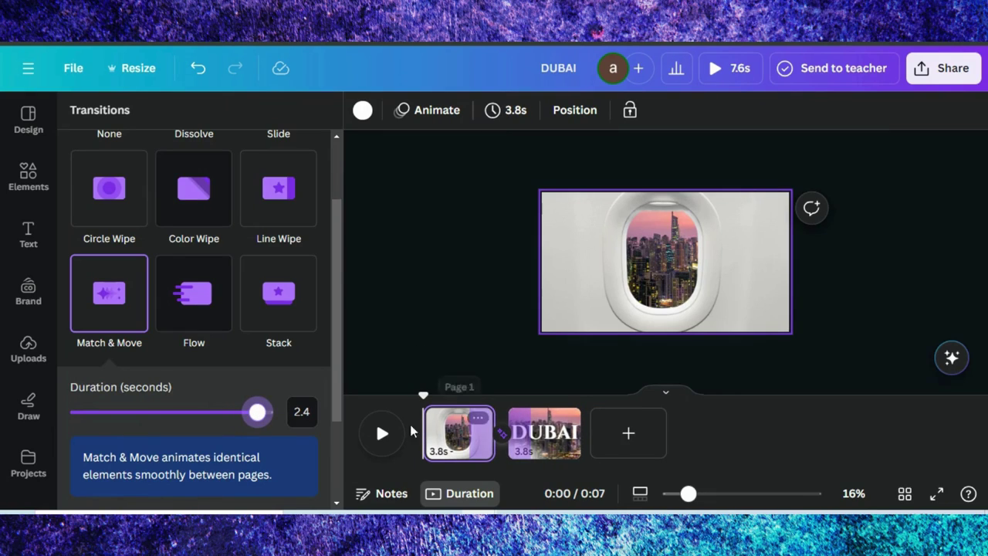
pyautogui.click(384, 434)
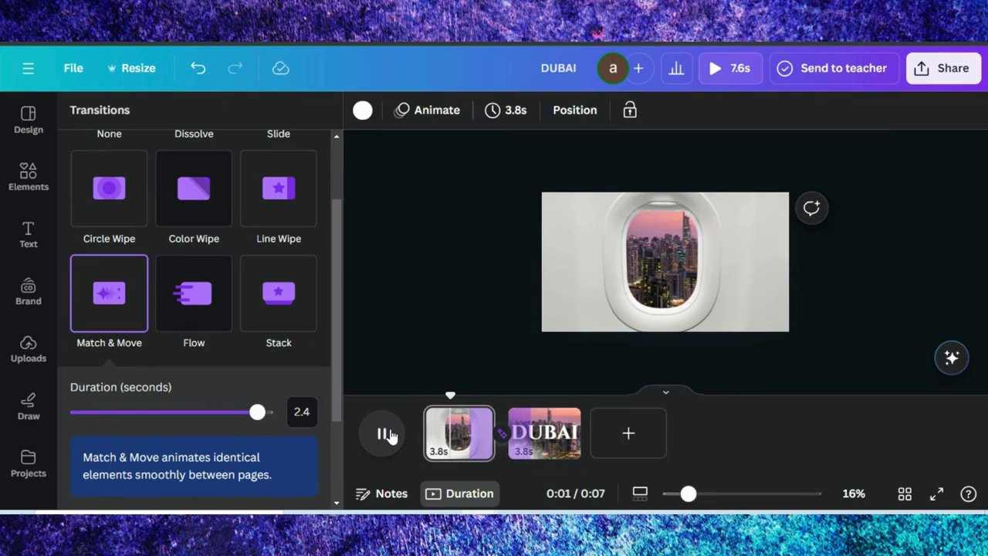